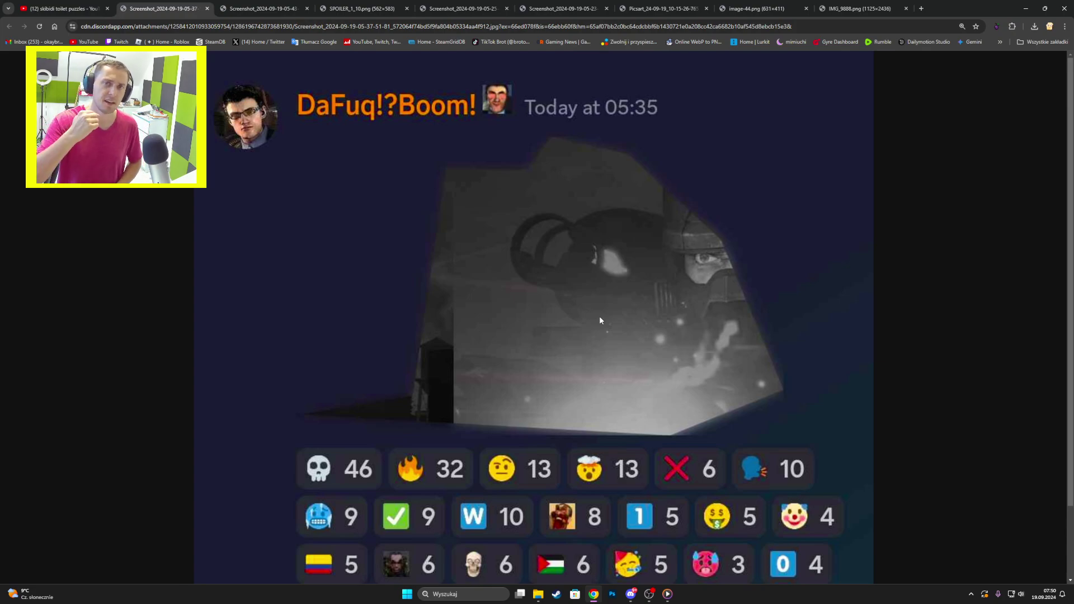
Step: Advance from the 05:35 screenshot to the next one, captioned 'SOME'
key(ctrl+Tab)
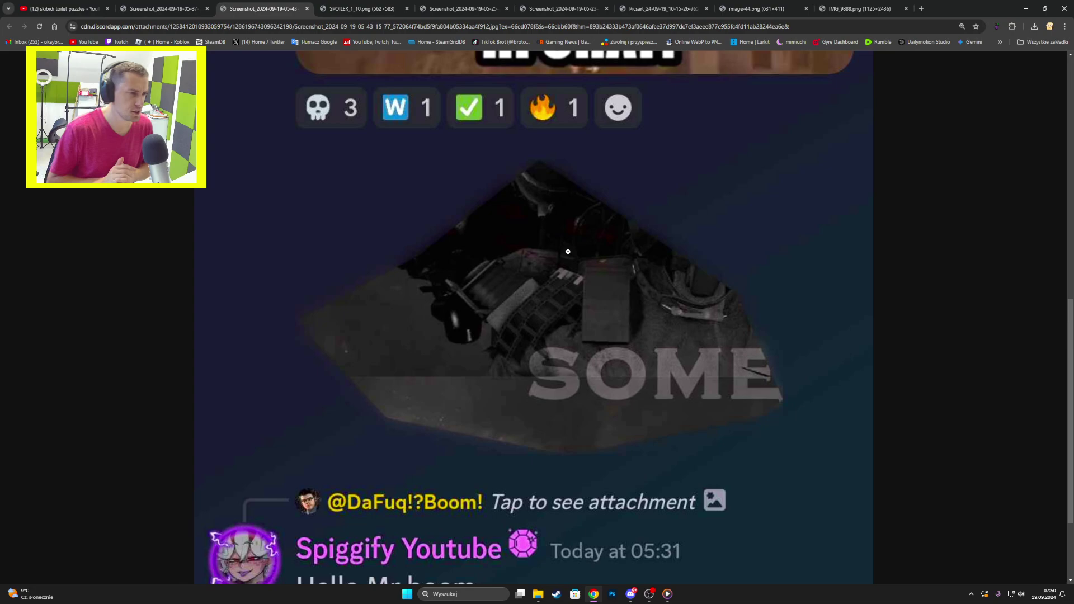
Step: Bring up the SPOILER_1_10.png image of the dark puzzle piece with a ringed cylinder
click(344, 9)
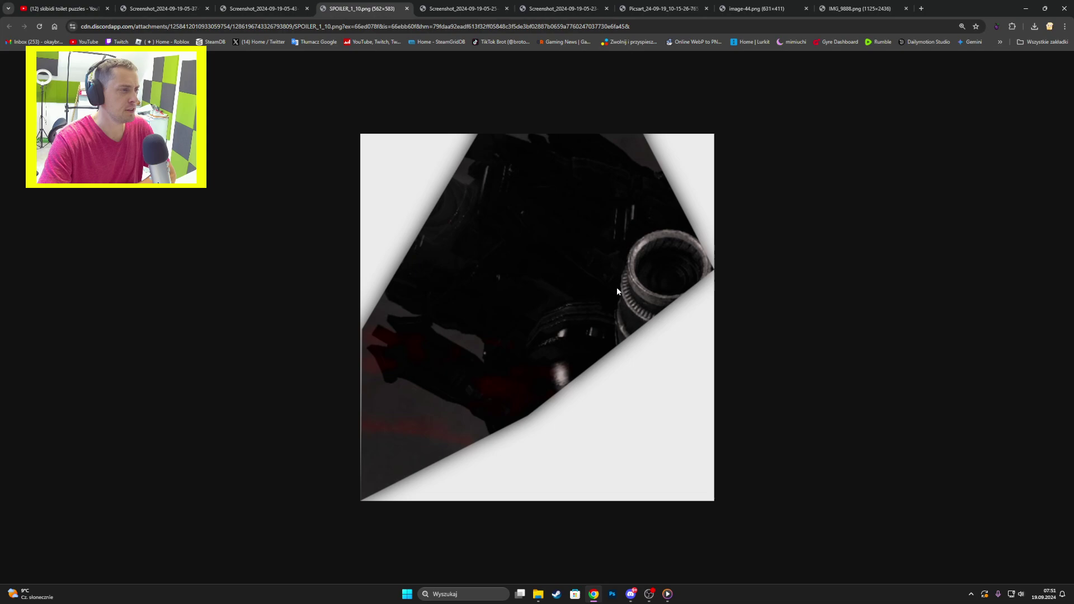
Step: View the 05:14 screenshot at fitted size, then advance to the 05:18 'ONE IS' screenshot
key(ctrl+Tab)
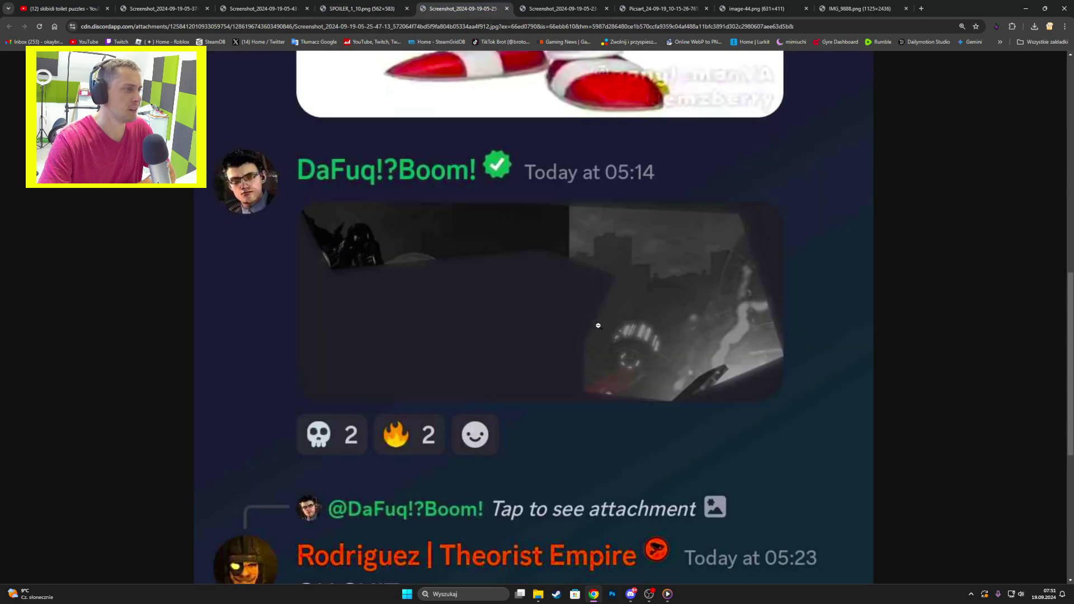
click(496, 237)
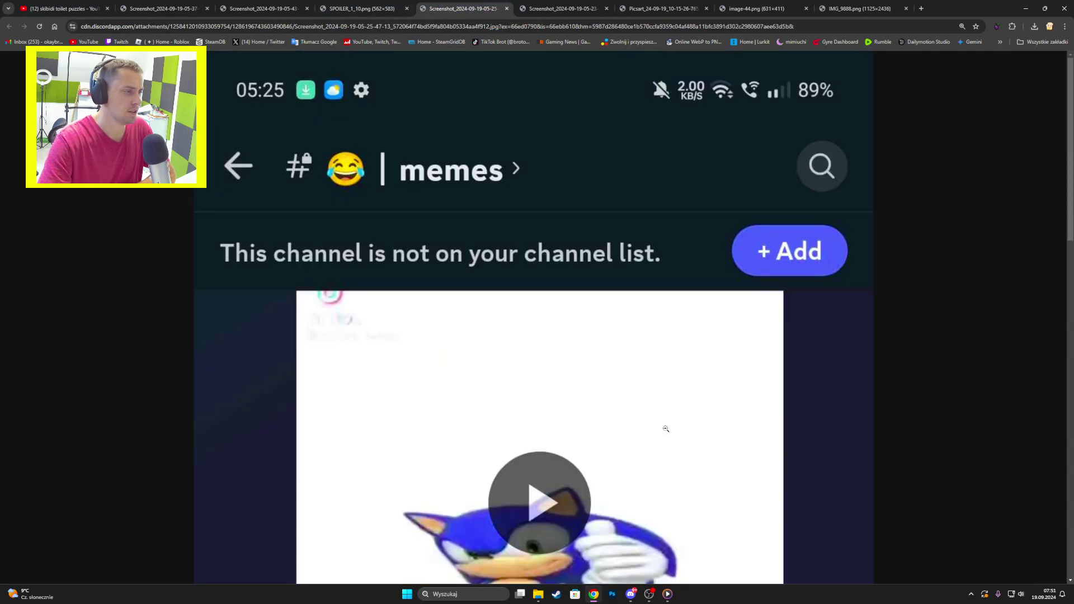
scroll(643, 434, down, 6)
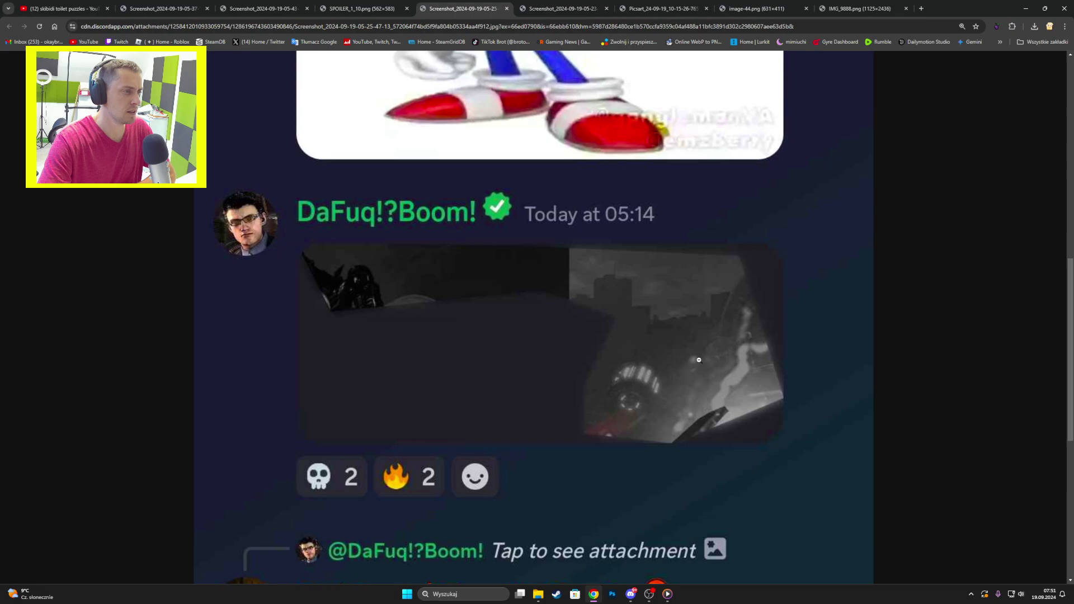
key(ctrl+Tab)
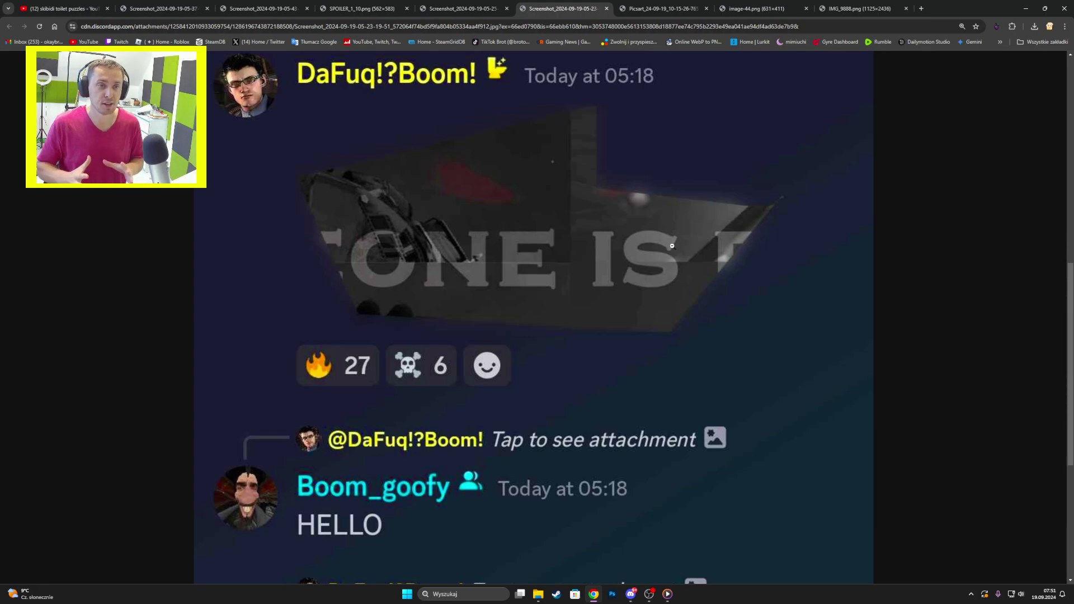
Step: View the Picsart puzzle image, then the image-44.png screenshot by DaFuq!?Boom!
key(ctrl+Tab)
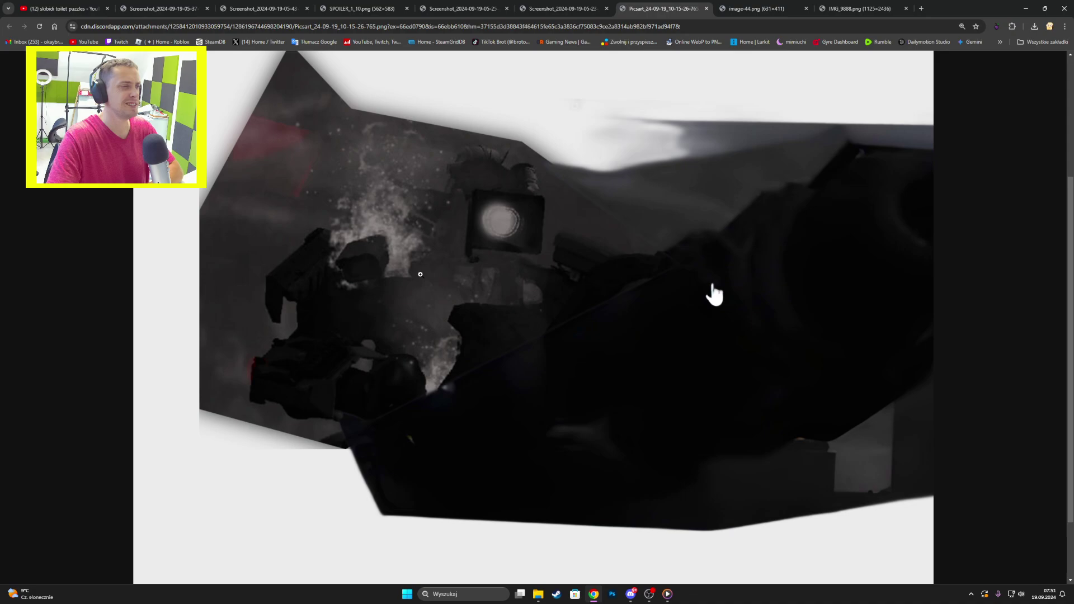
click(742, 7)
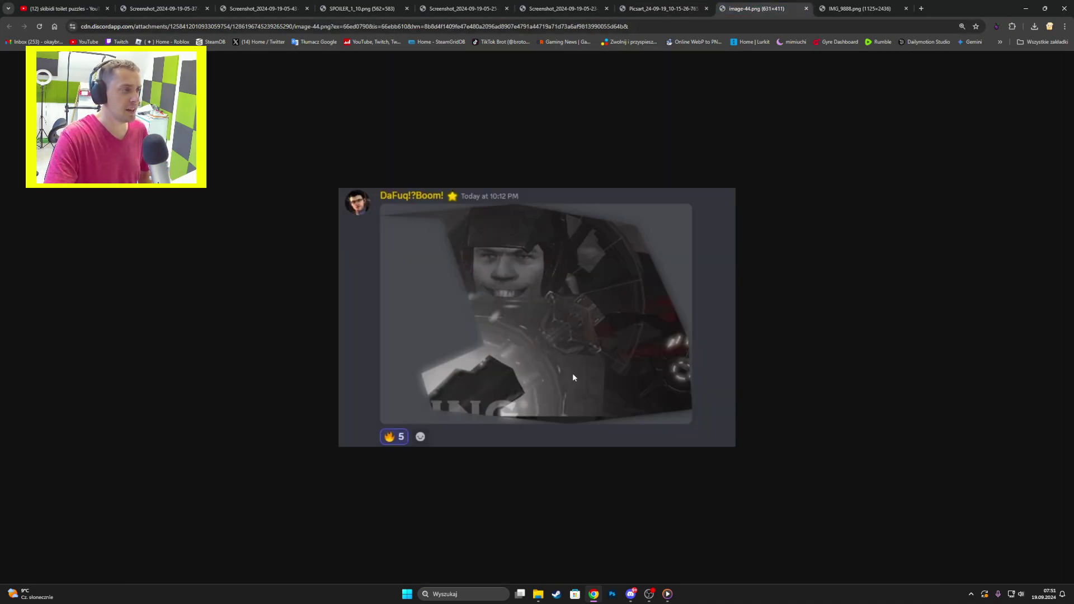
click(856, 8)
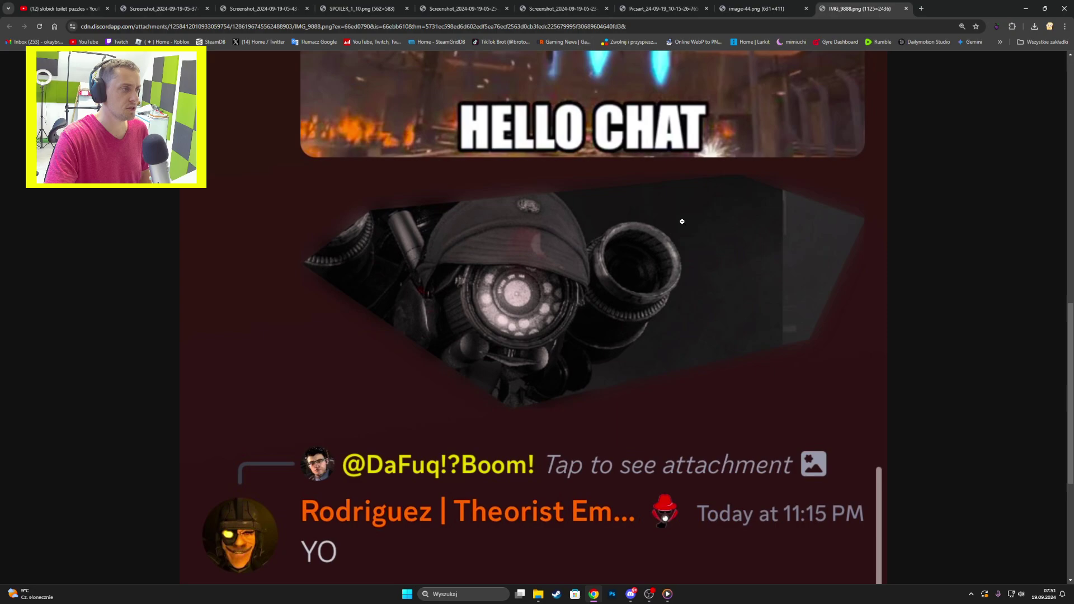